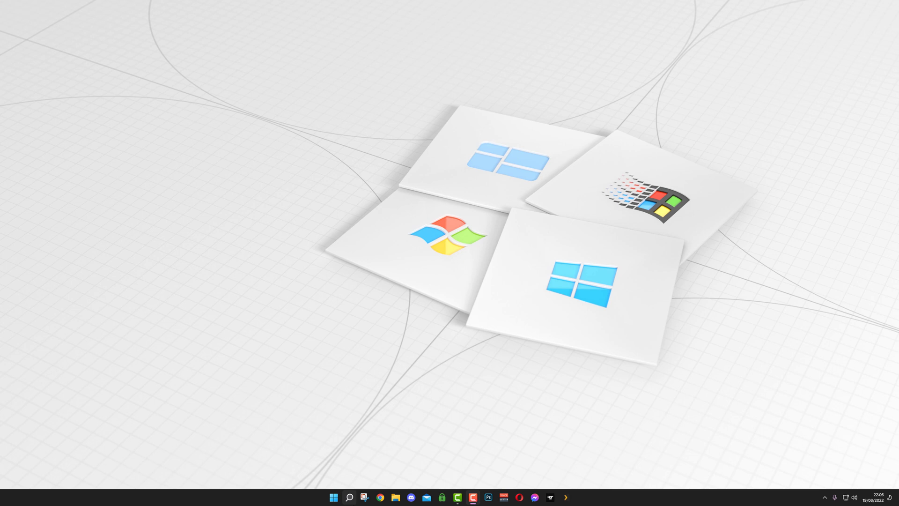
# - Launch Registry Editor via Windows Search for regedit
pyautogui.rightClick(350, 498)
pyautogui.click(283, 464)
pyautogui.rightClick(349, 497)
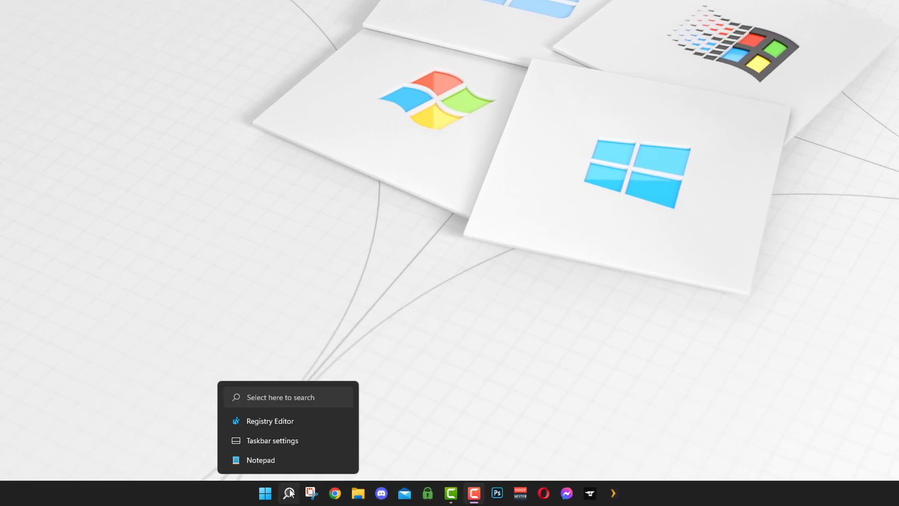
pyautogui.click(290, 493)
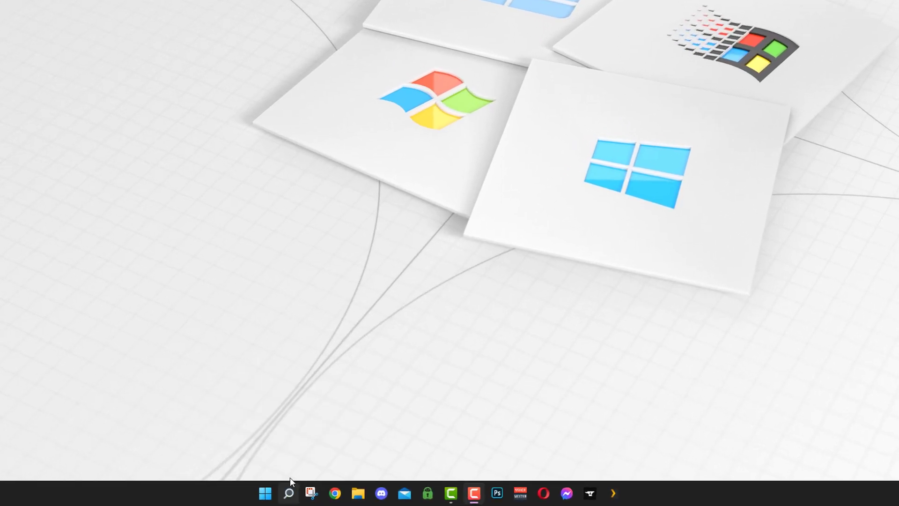
pyautogui.write('re')
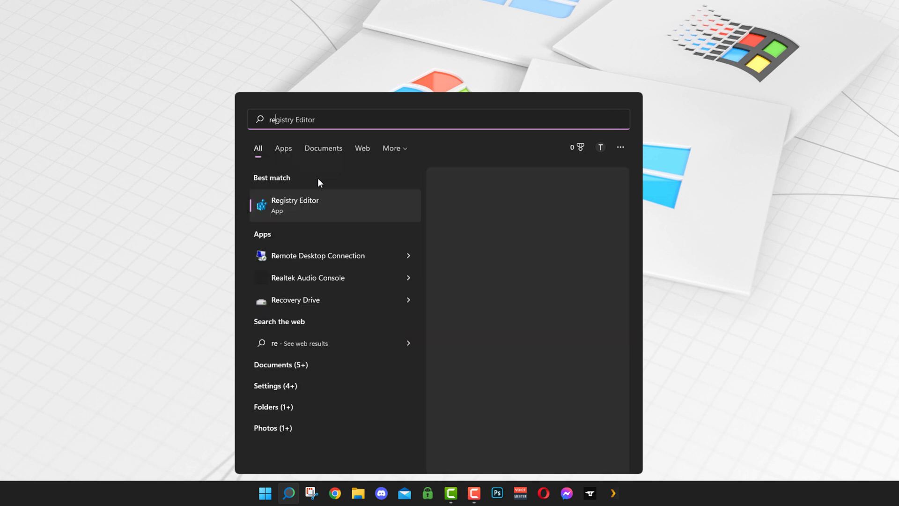
pyautogui.write('gedit')
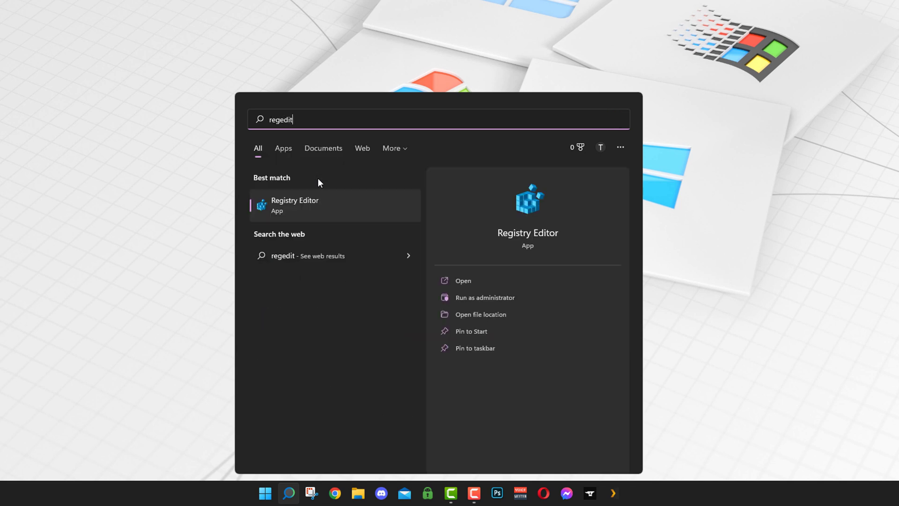
pyautogui.click(479, 281)
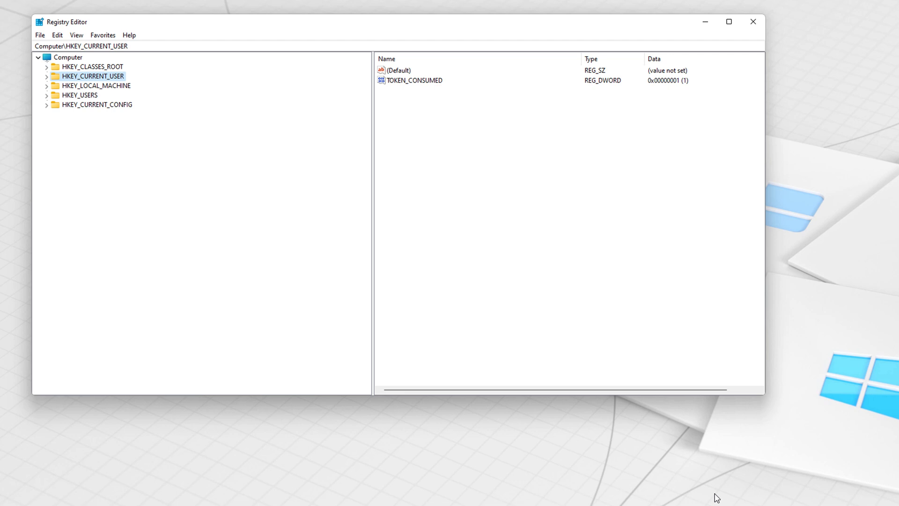
# - Expand HKEY_CURRENT_USER and its Software key toward Explorer\Advanced
pyautogui.click(46, 77)
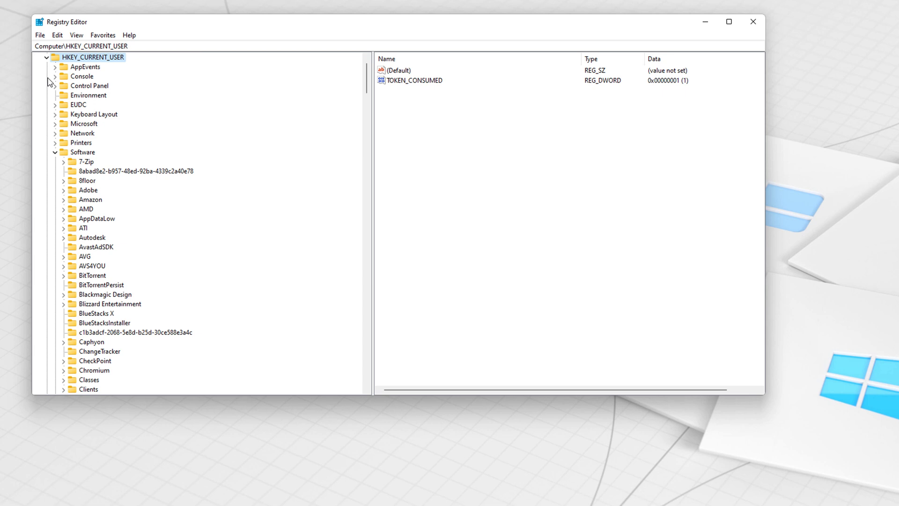
pyautogui.press('s')
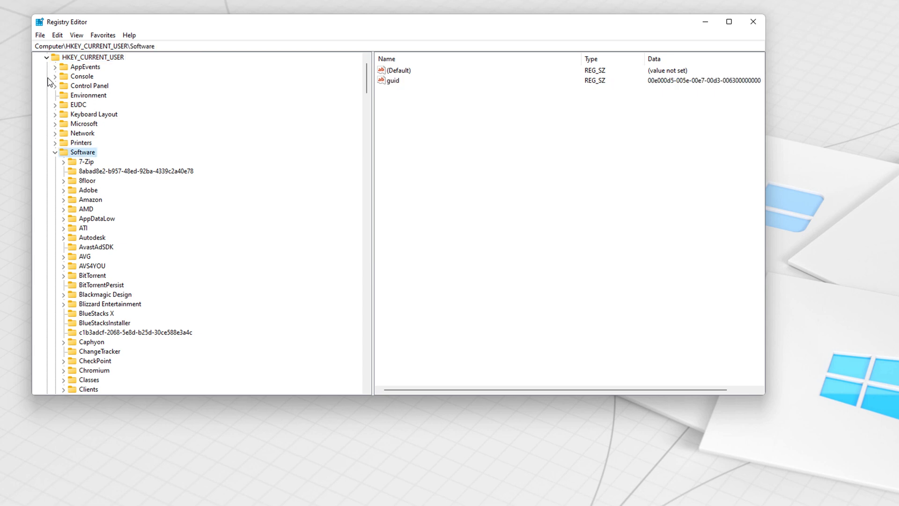
pyautogui.press('Left')
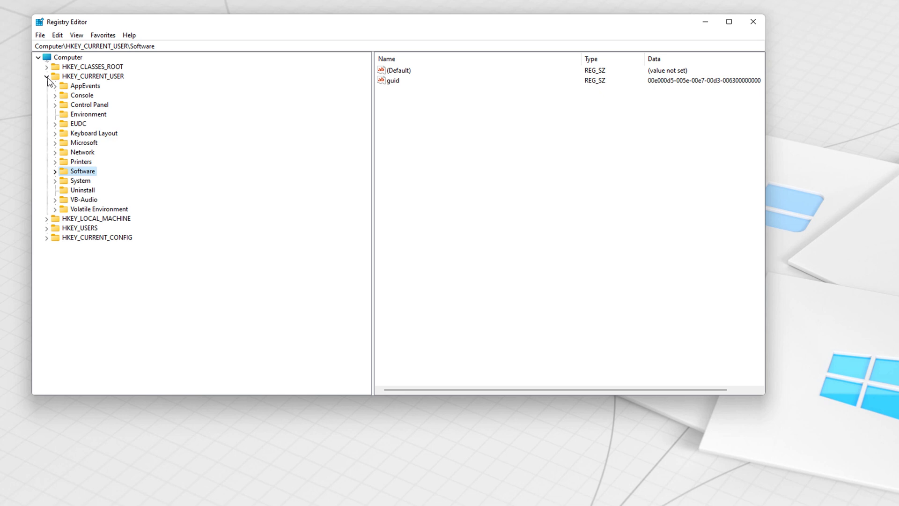
pyautogui.press('Right')
pyautogui.scroll(-2, 48, 81)
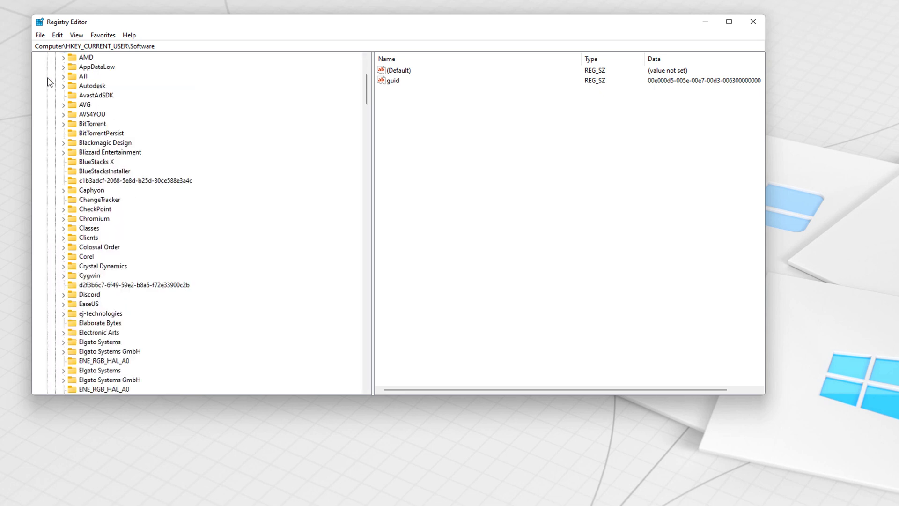
pyautogui.scroll(-7, 48, 81)
pyautogui.scroll(-4, 48, 82)
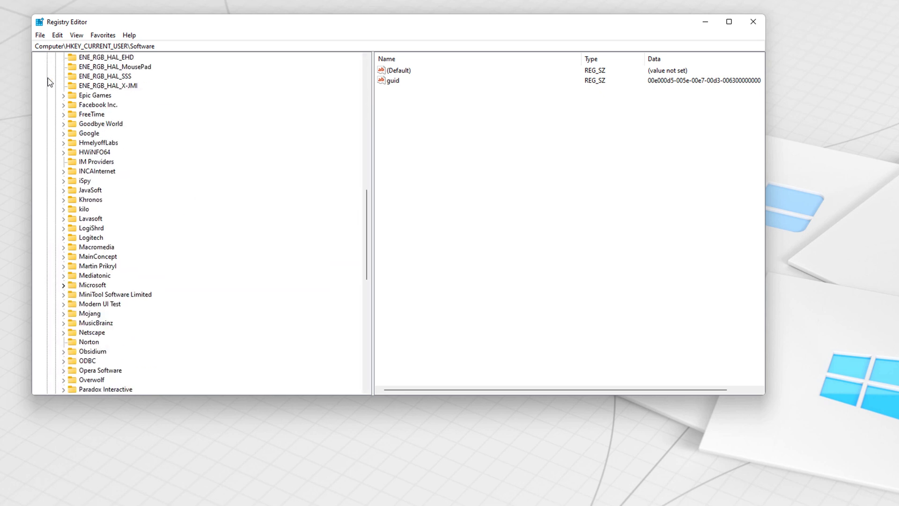
pyautogui.write('micro')
pyautogui.scroll(-8, 48, 82)
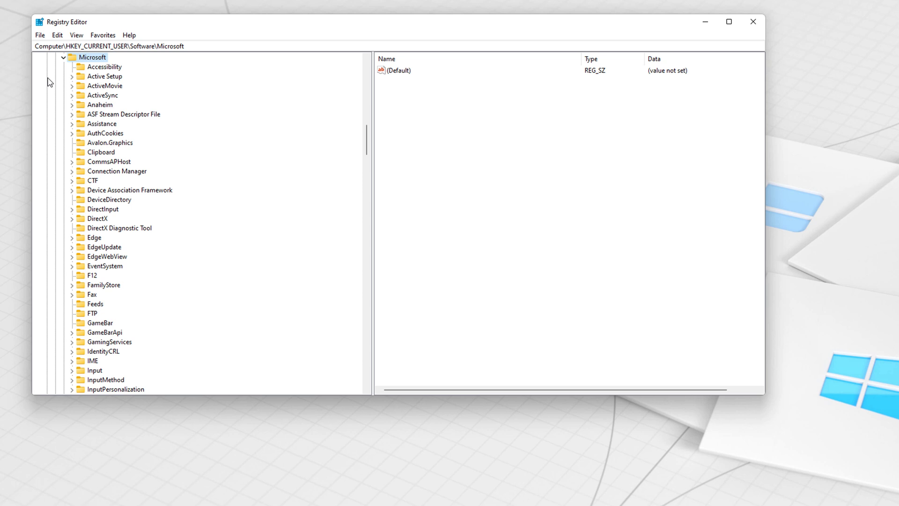
pyautogui.scroll(-1, 48, 82)
pyautogui.scroll(-5, 48, 82)
pyautogui.scroll(-4, 48, 81)
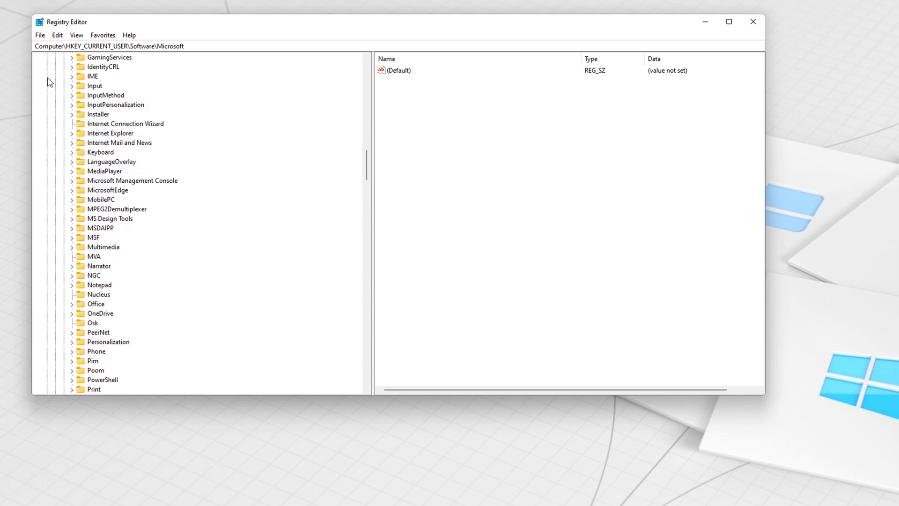
pyautogui.scroll(-4, 48, 82)
pyautogui.scroll(-4, 48, 82)
pyautogui.scroll(-5, 49, 81)
pyautogui.write('windows')
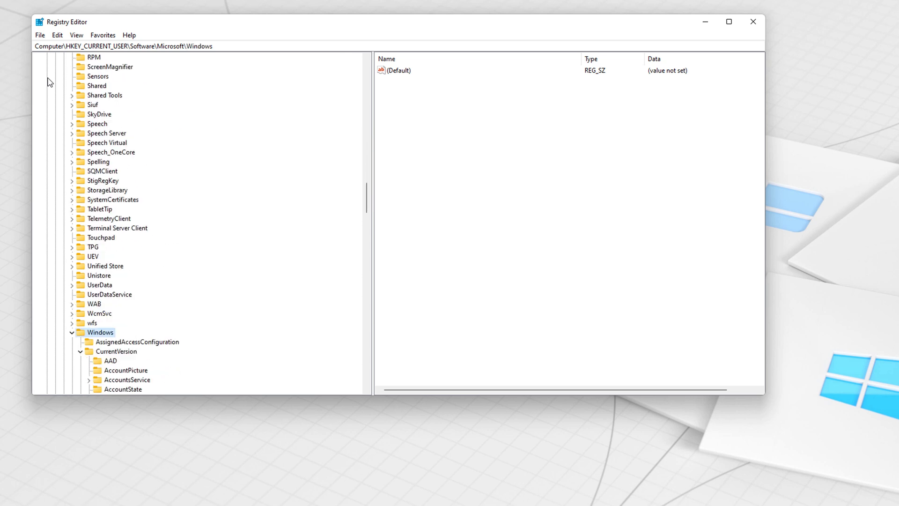
pyautogui.write('current')
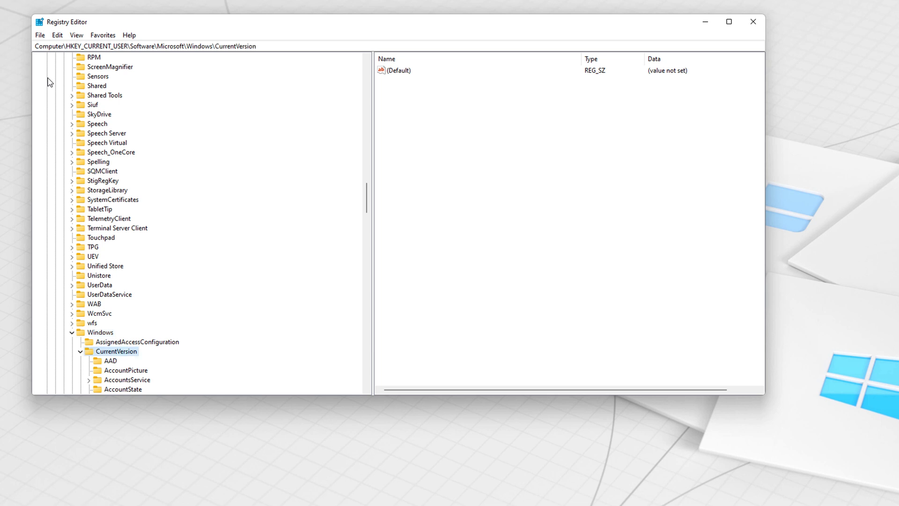
pyautogui.scroll(-5, 48, 81)
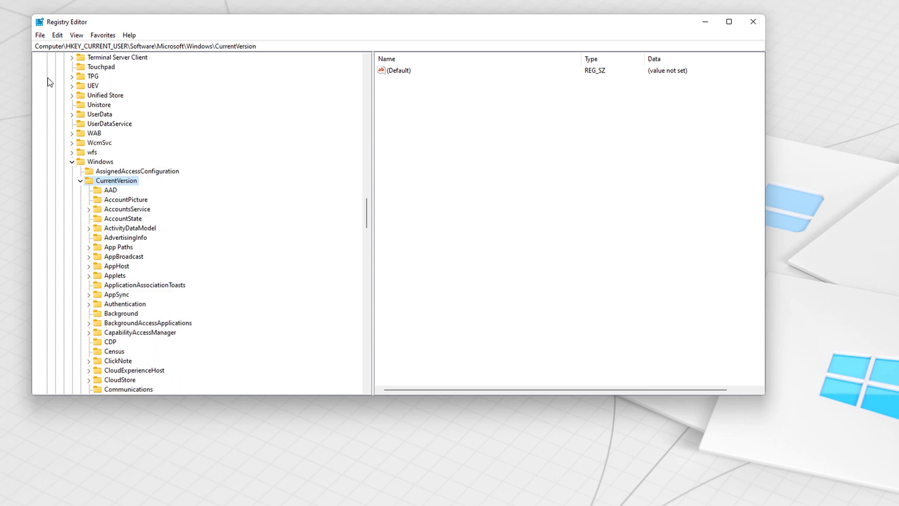
pyautogui.scroll(-7, 49, 81)
pyautogui.write('explorer')
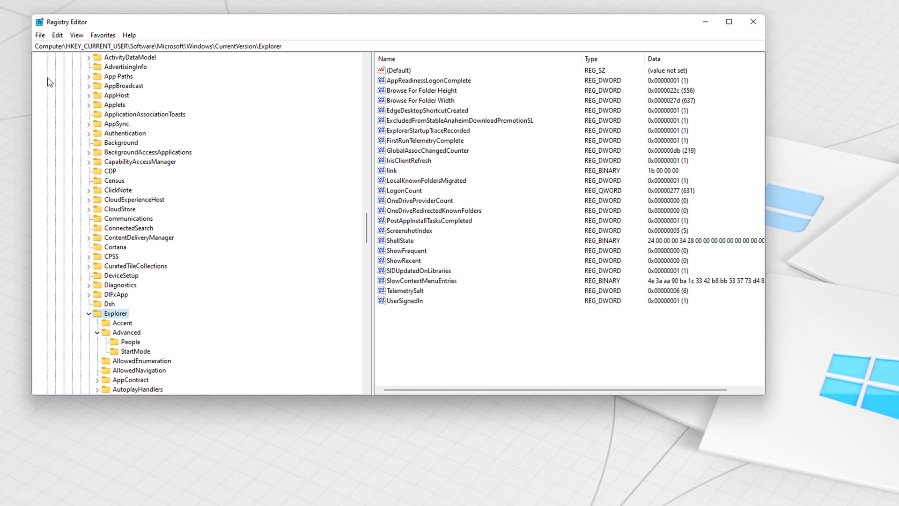
pyautogui.write('advanced')
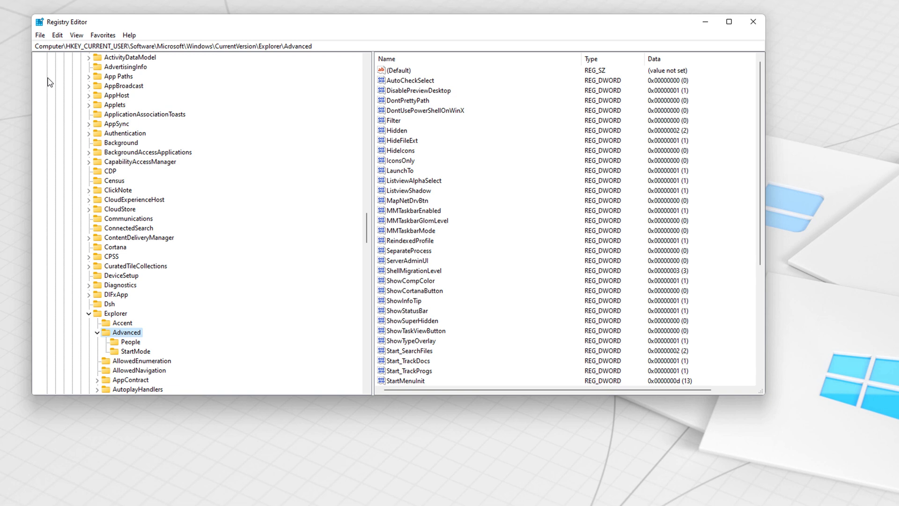
pyautogui.scroll(-2, 49, 82)
pyautogui.scroll(-4, 48, 81)
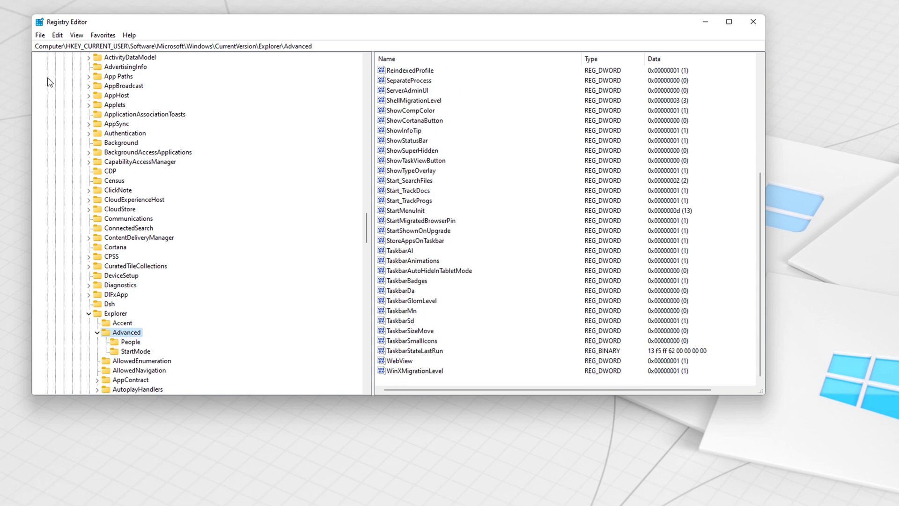
# - Create a new DWORD (32-bit) value under the Advanced key
pyautogui.hotkey('shift', 'F10')
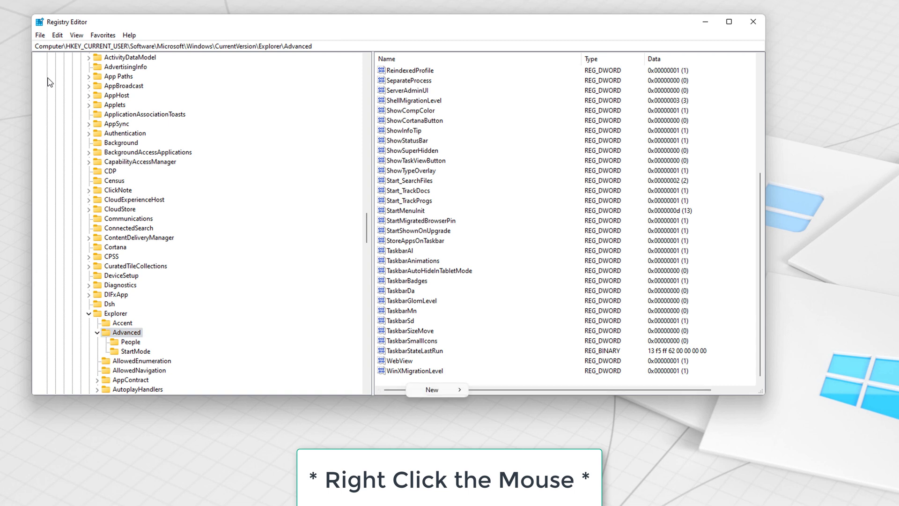
pyautogui.press('Down')
pyautogui.press('Right')
pyautogui.press('Down')
pyautogui.press('Down')
pyautogui.press('Down')
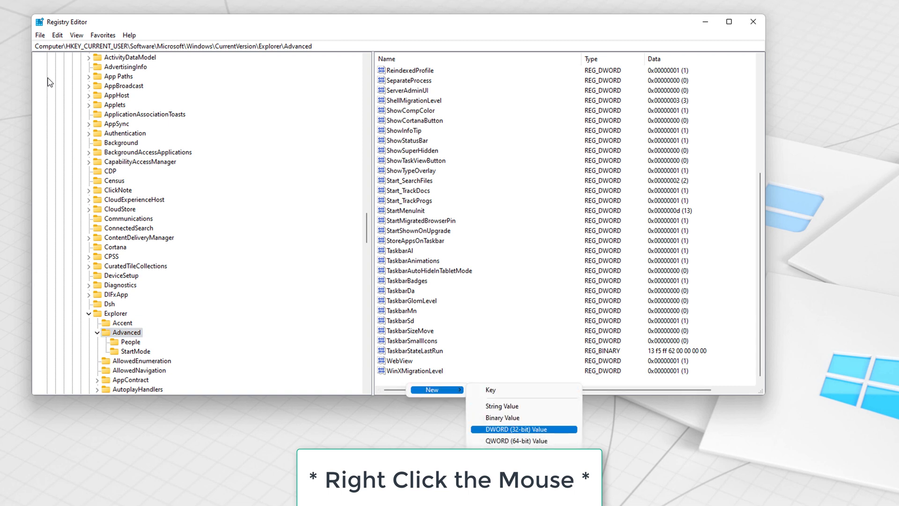
pyautogui.press('Return')
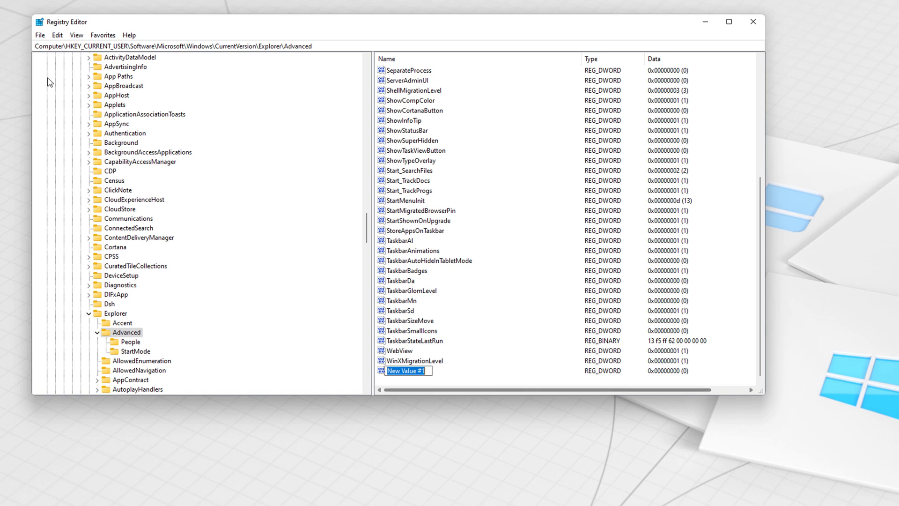
pyautogui.write('T')
pyautogui.write('askbar')
pyautogui.write('Si')
# - Name the new value TaskbarSi and bring up its data editor
pyautogui.press('Return')
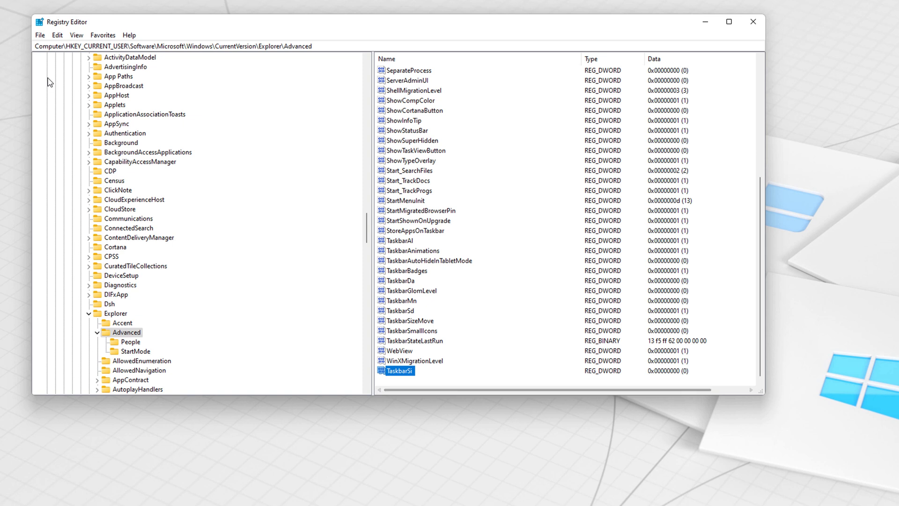
pyautogui.press('Return')
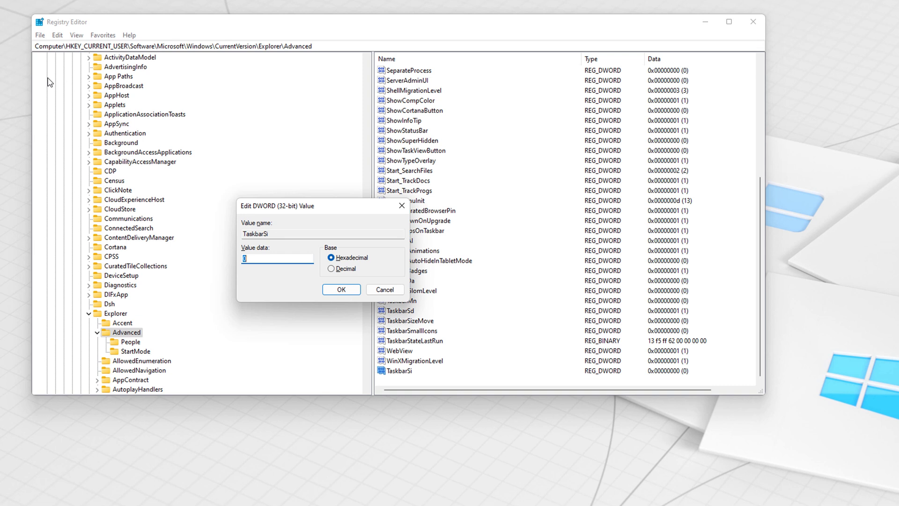
pyautogui.write('0')
# - Confirm 0 as the TaskbarSi value data
pyautogui.press('Return')
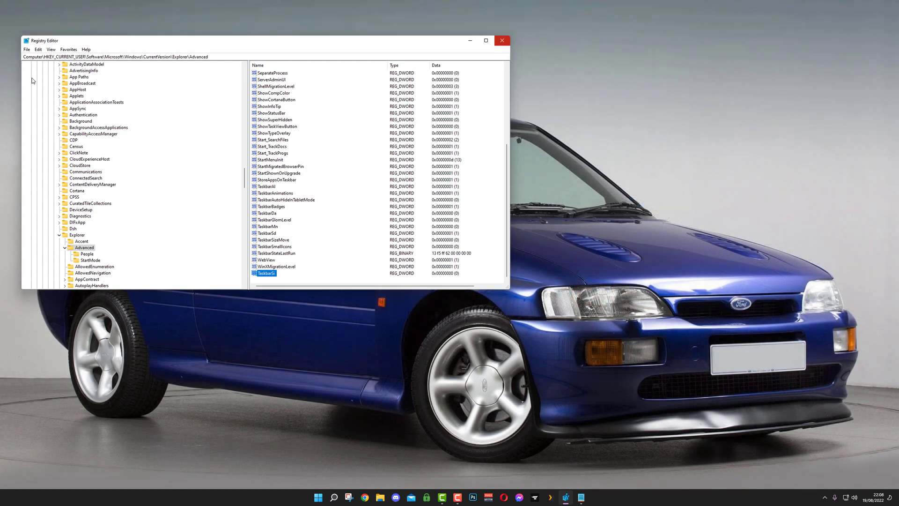
# - Close Registry Editor to view the desktop taskbar
pyautogui.click(503, 39)
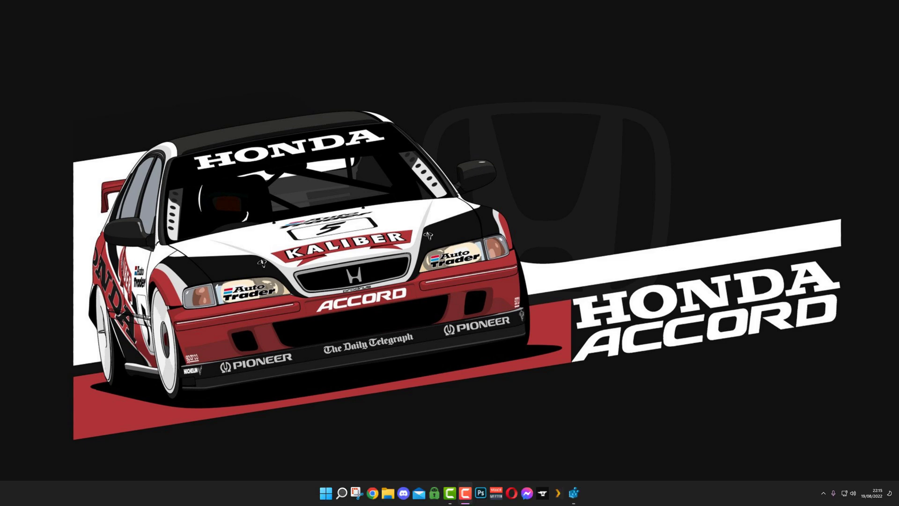
# - Reopen Registry Editor on TaskbarSi, set its data to 2, and minimize to show the large taskbar
pyautogui.click(574, 493)
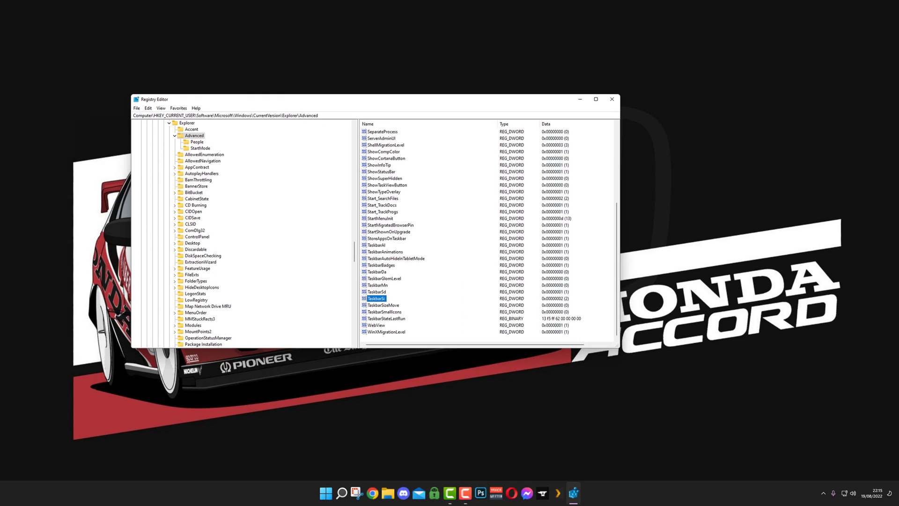
pyautogui.press('Return')
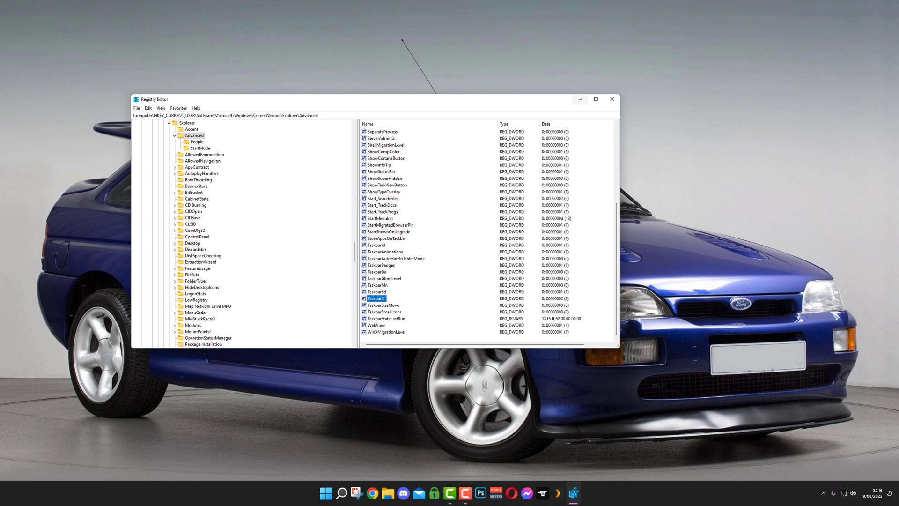
pyautogui.click(581, 98)
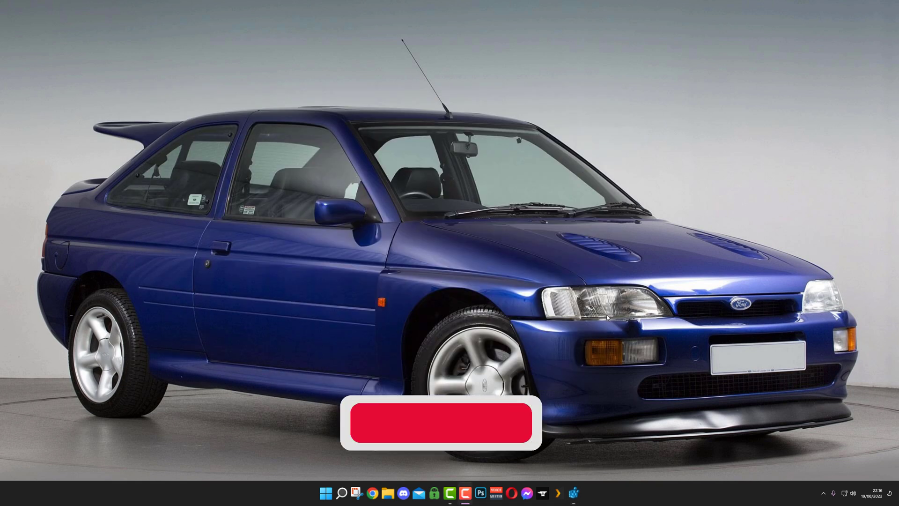